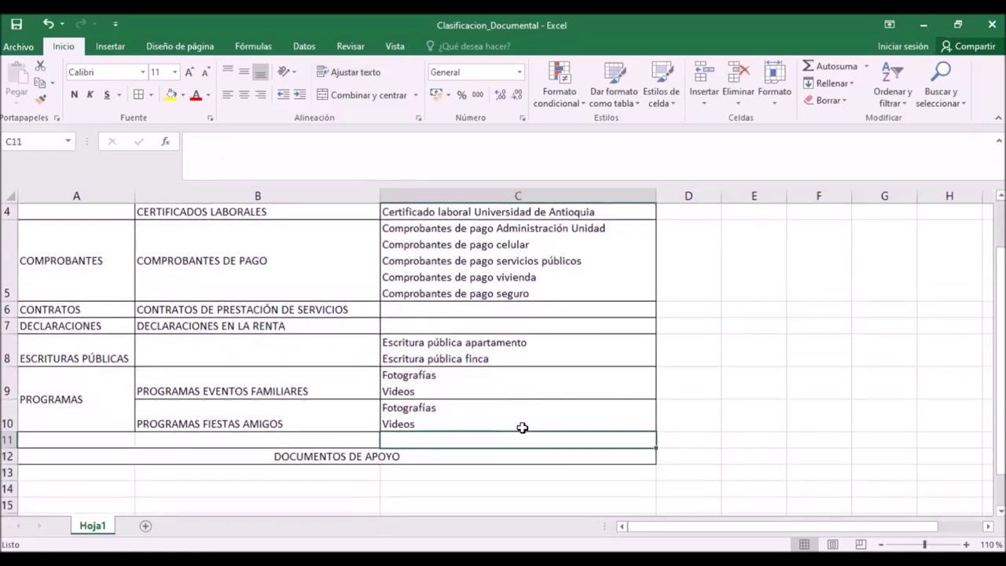
Step: Review the document types of the PROGRAMAS series and the DOCUMENTOS DE APOYO row in the classification table
key(Up)
key(Left)
key(Right)
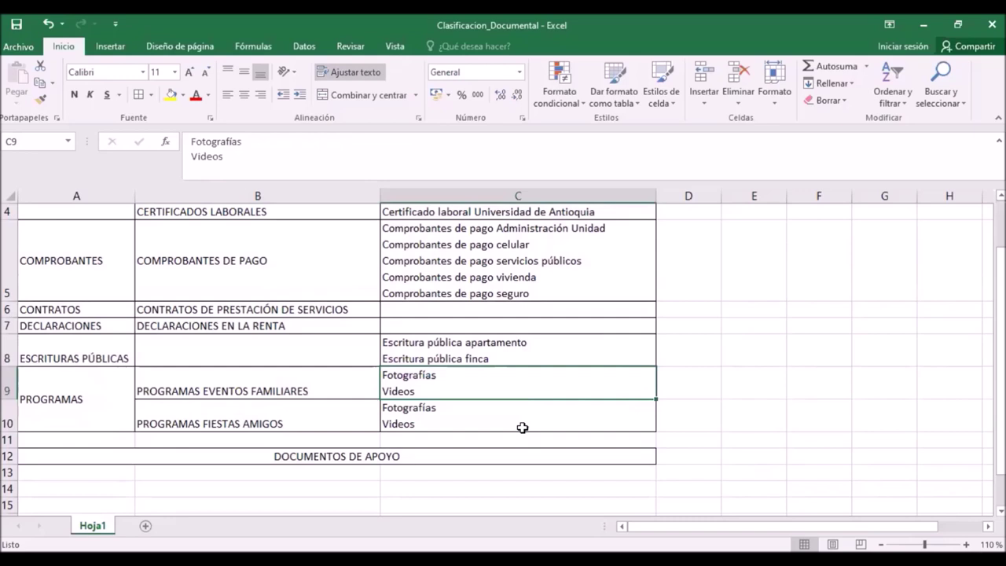
key(Down)
key(Up)
click(436, 456)
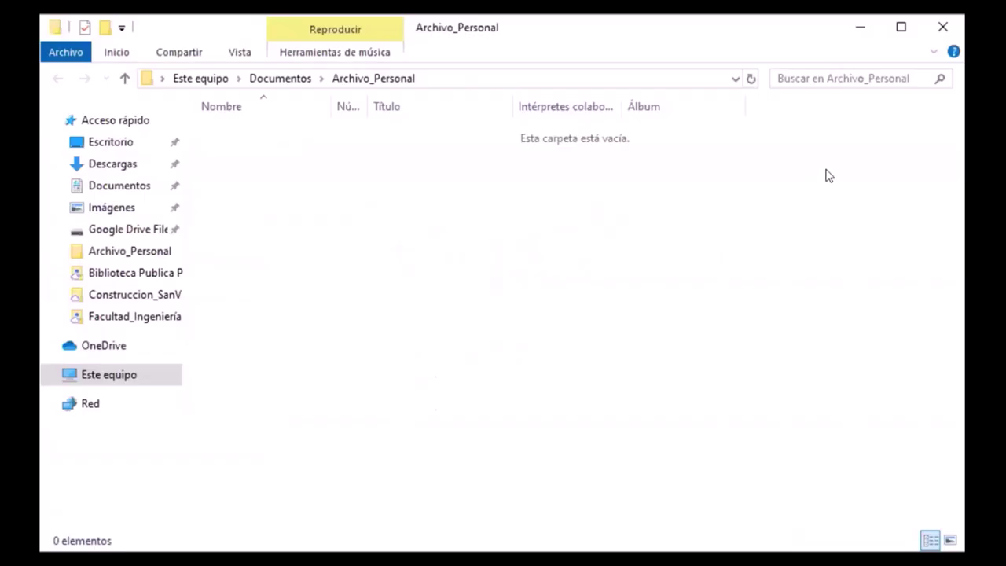
Step: Switch to File Explorer, maximize its window and create a new folder inside Documentos > Archivo_Personal
click(901, 26)
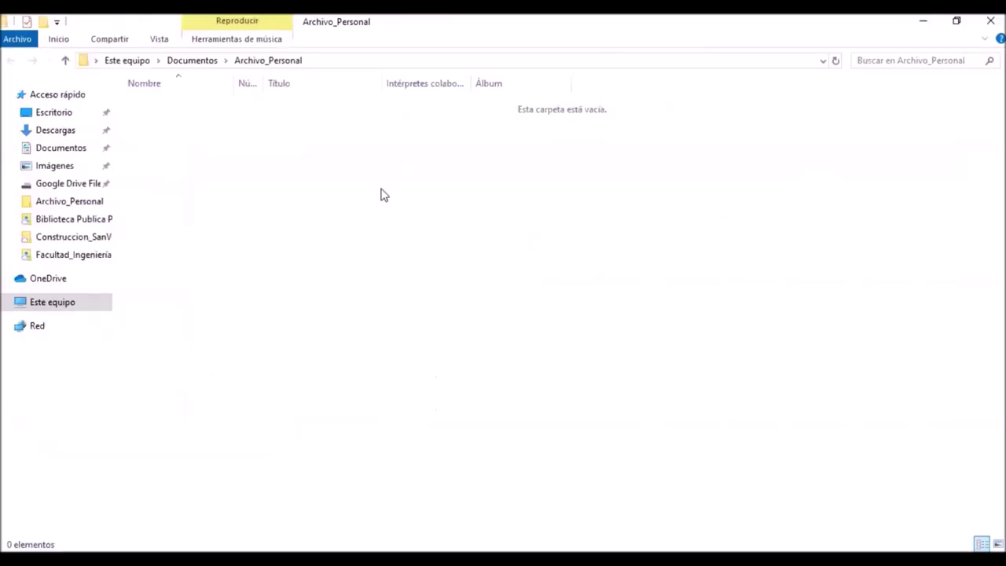
click(206, 62)
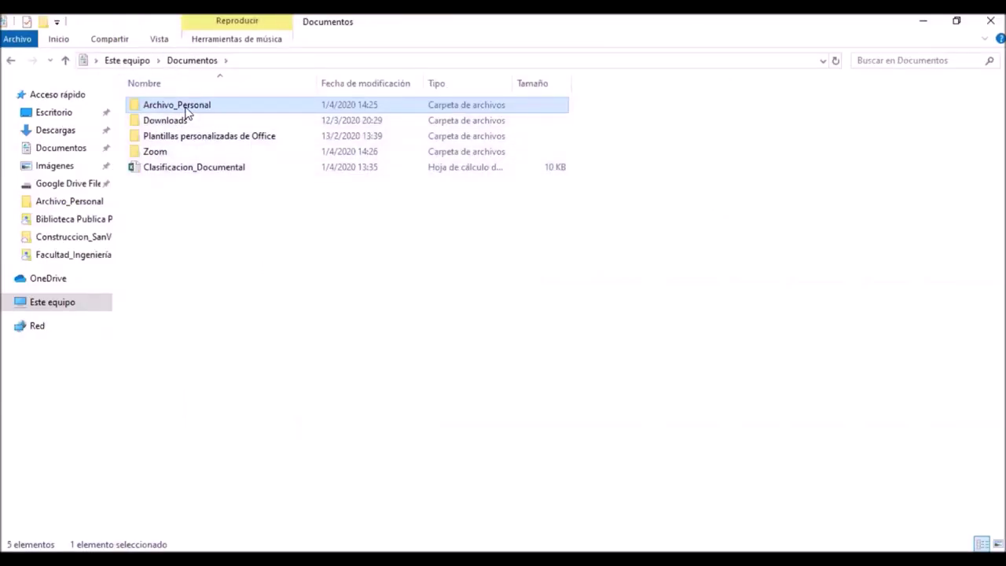
double_click(186, 112)
right_click(194, 223)
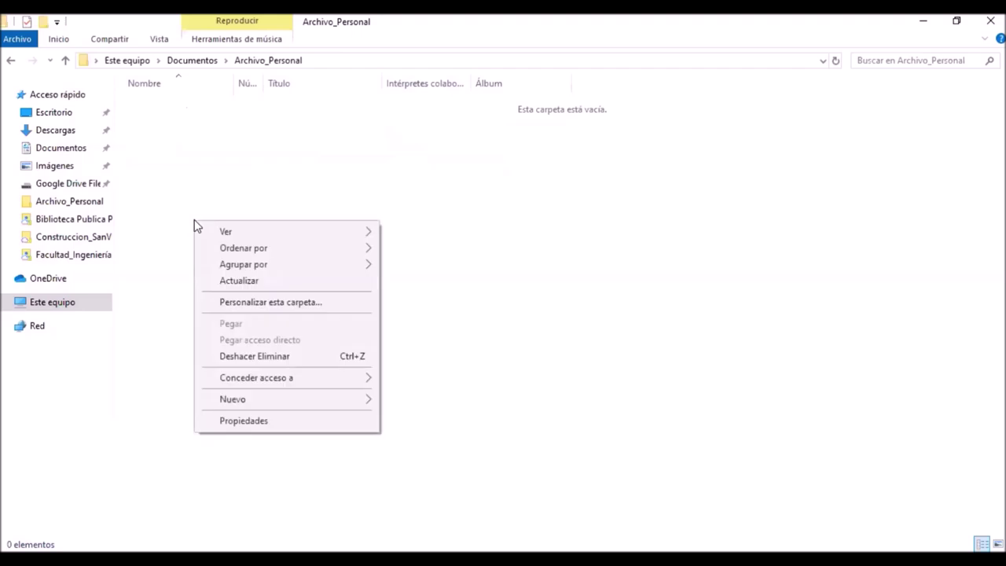
mouse_move(307, 401)
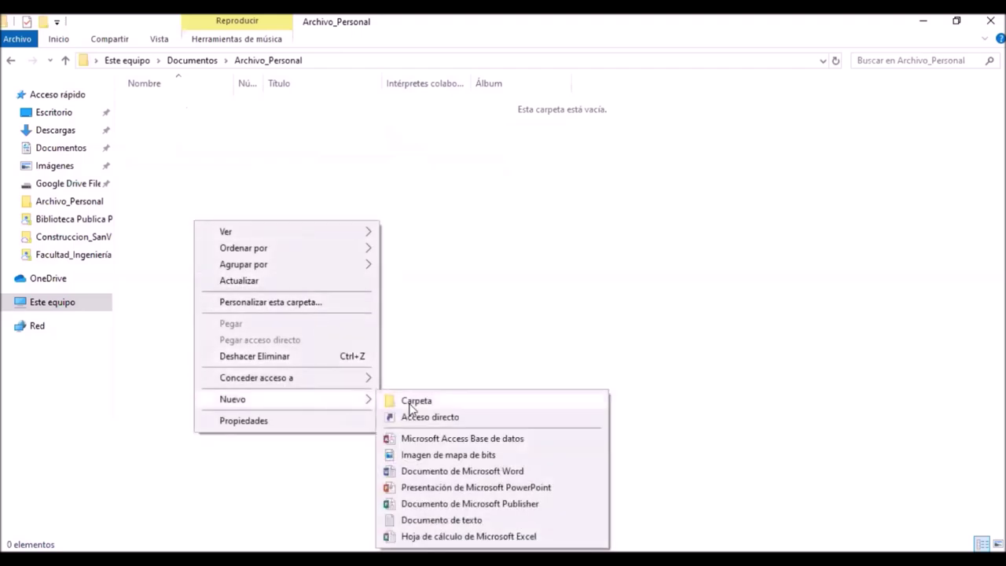
click(413, 404)
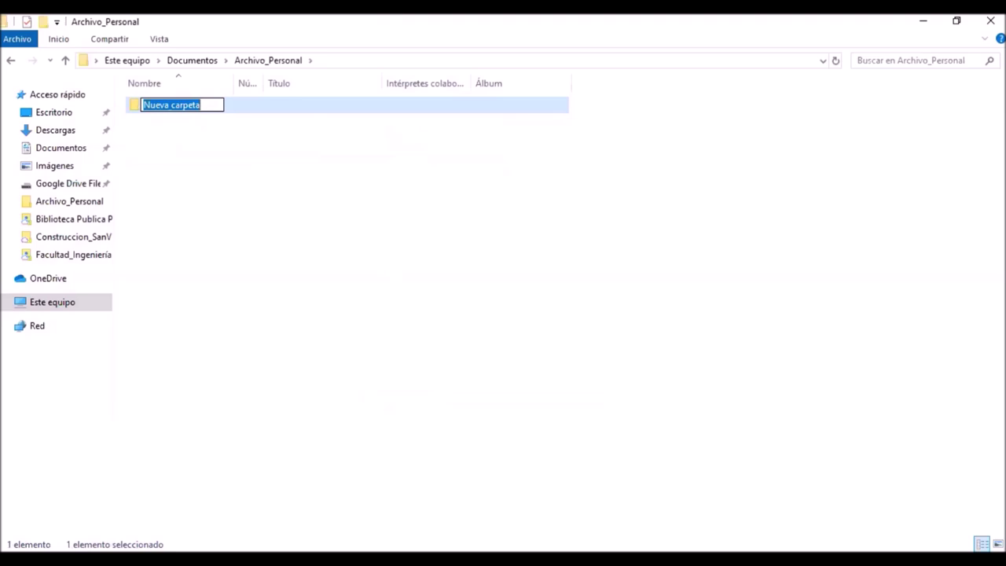
key(Return)
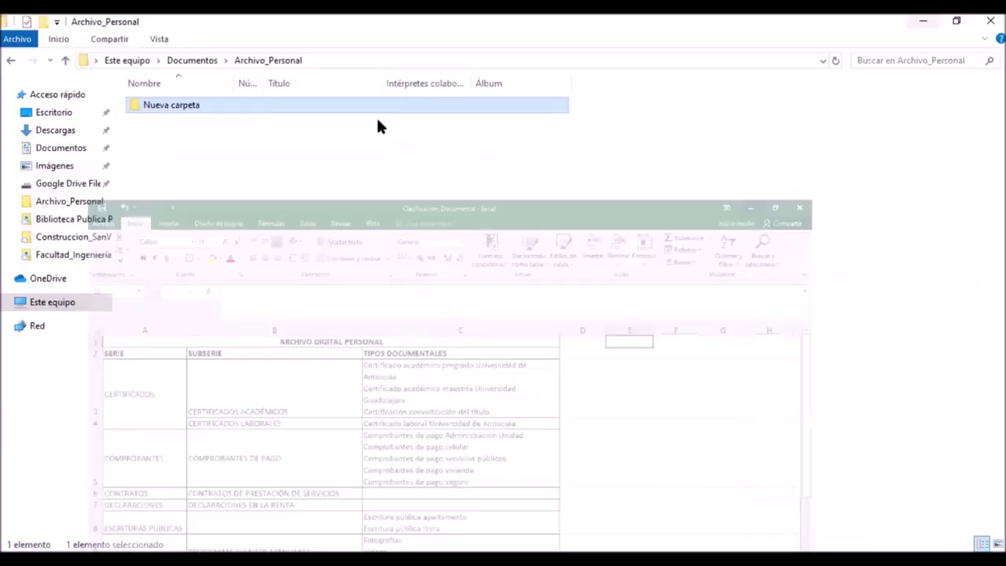
Step: Rename the new folder in Archivo_Personal as Certificados
double_click(159, 111)
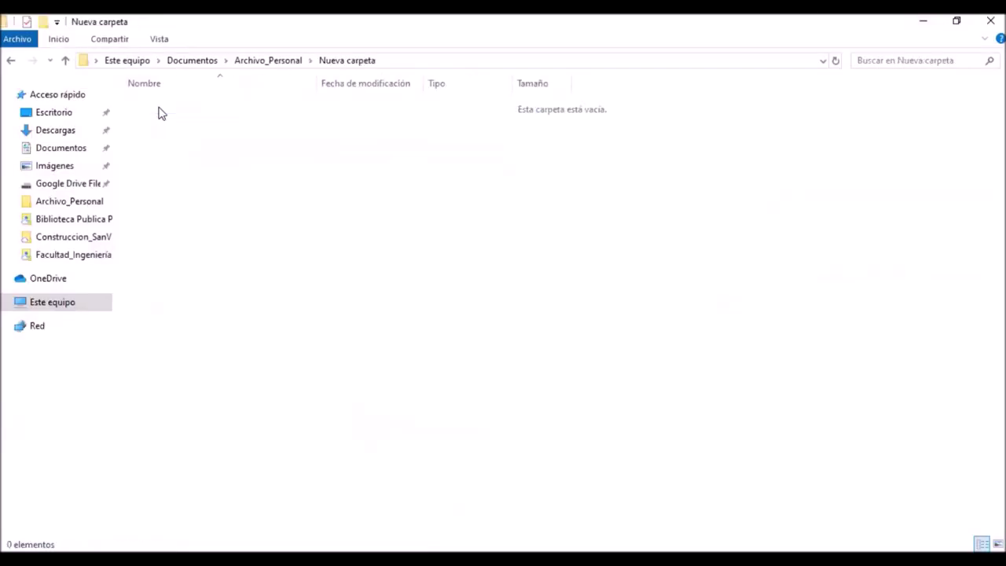
click(12, 62)
key(F2)
text(Celd)
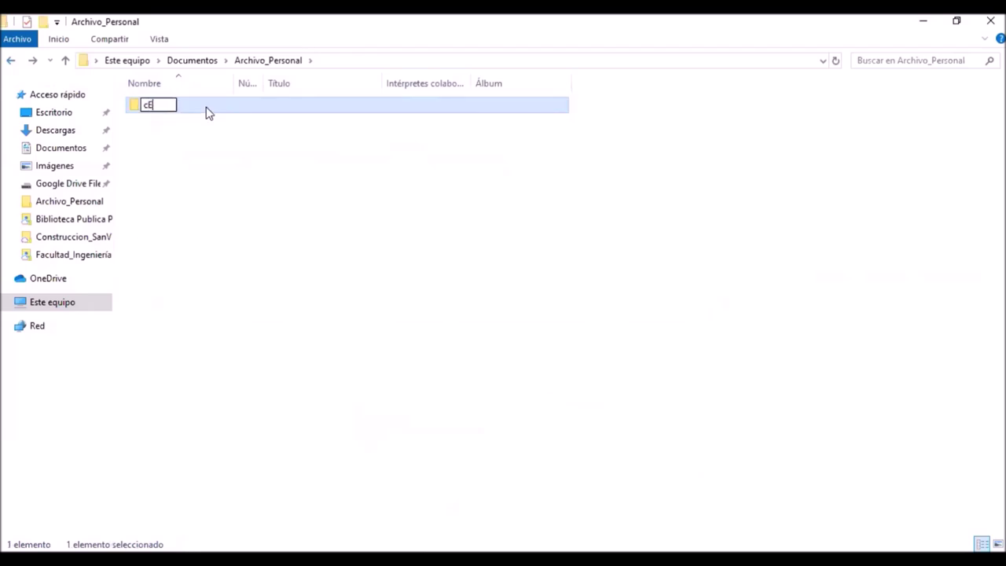
key(BackSpace)
key(BackSpace)
key(BackSpace)
key(BackSpace)
text(Certificados)
key(Return)
Step: Inside the Certificados folder, create two subfolders named Certificados_academicos and Certificados_laborales
double_click(206, 111)
right_click(192, 147)
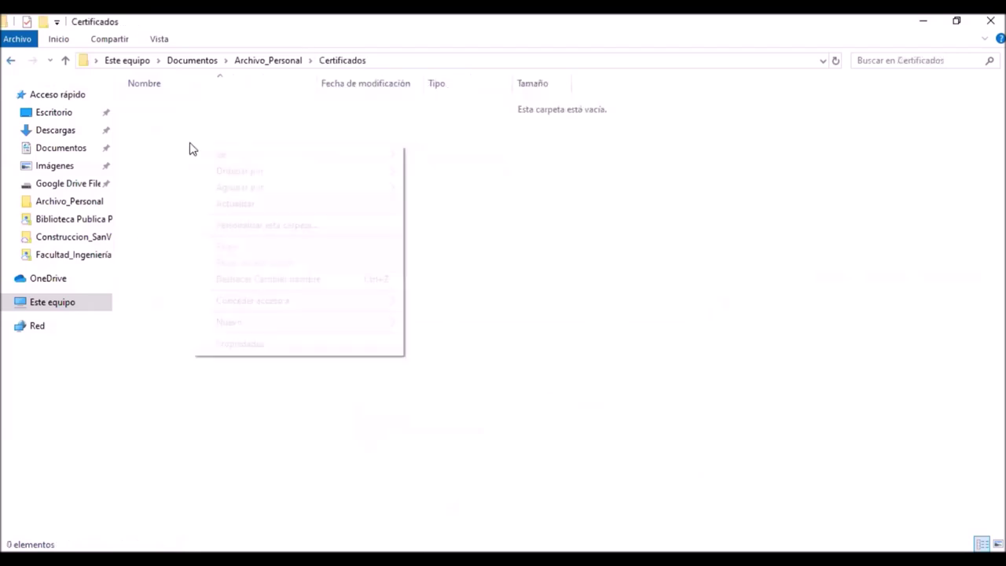
mouse_move(275, 321)
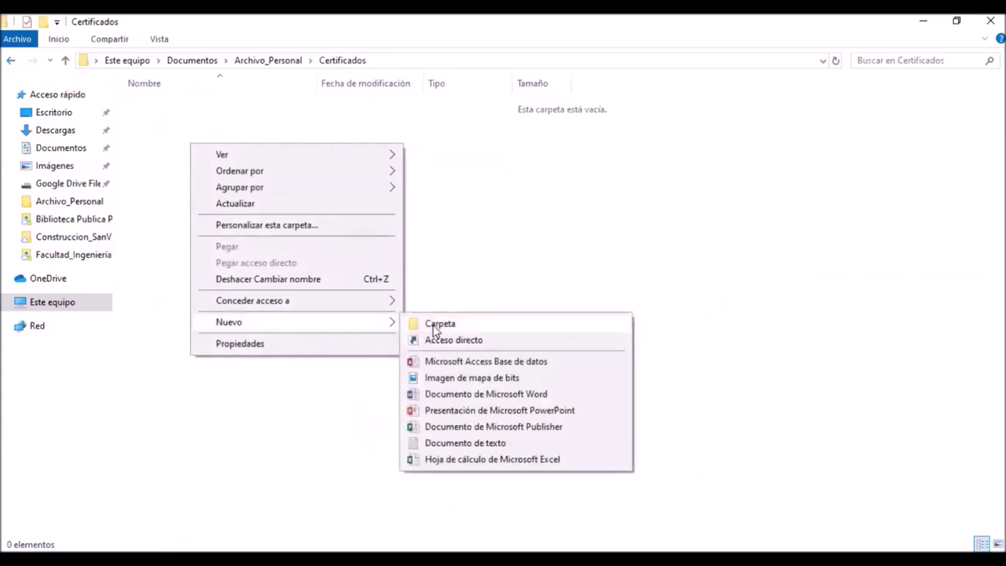
click(432, 324)
text(Certificados_academic)
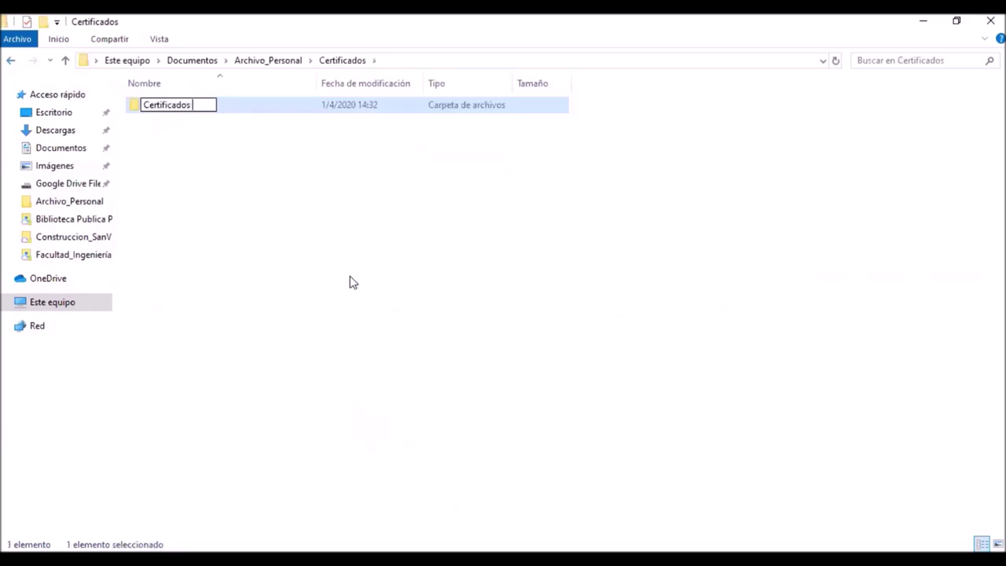
key(BackSpace)
key(BackSpace)
key(BackSpace)
key(BackSpace)
text(emicos)
key(Return)
key(ctrl+shift+n)
text(Certificados_laborales)
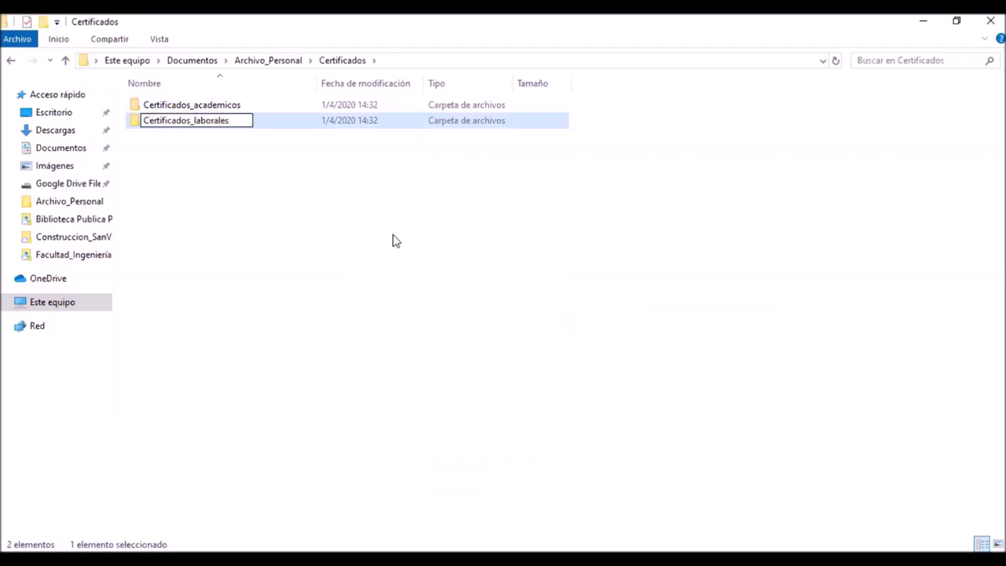
Step: Open Certificados_academicos and create a year folder named 2019 in it
double_click(197, 104)
right_click(210, 155)
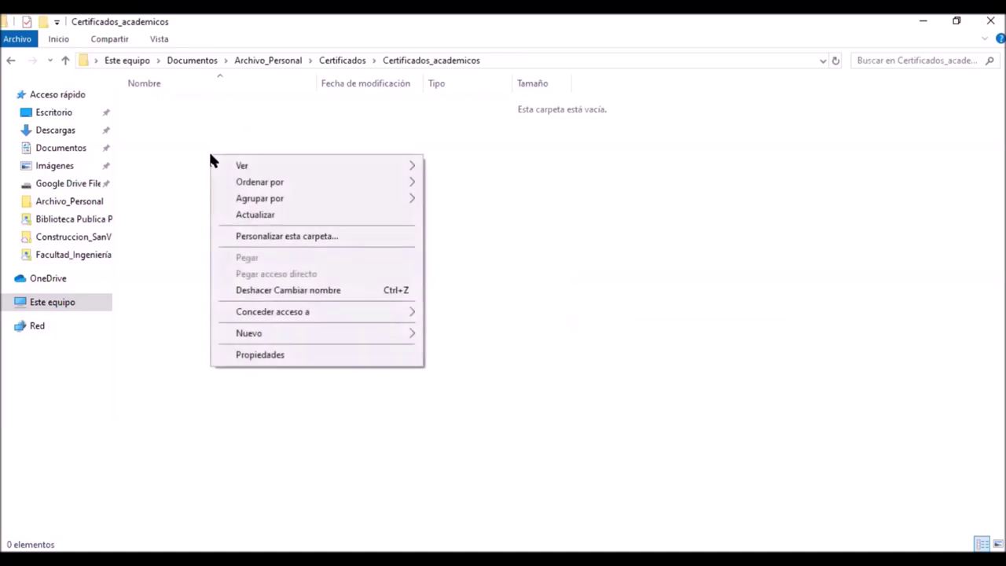
mouse_move(386, 338)
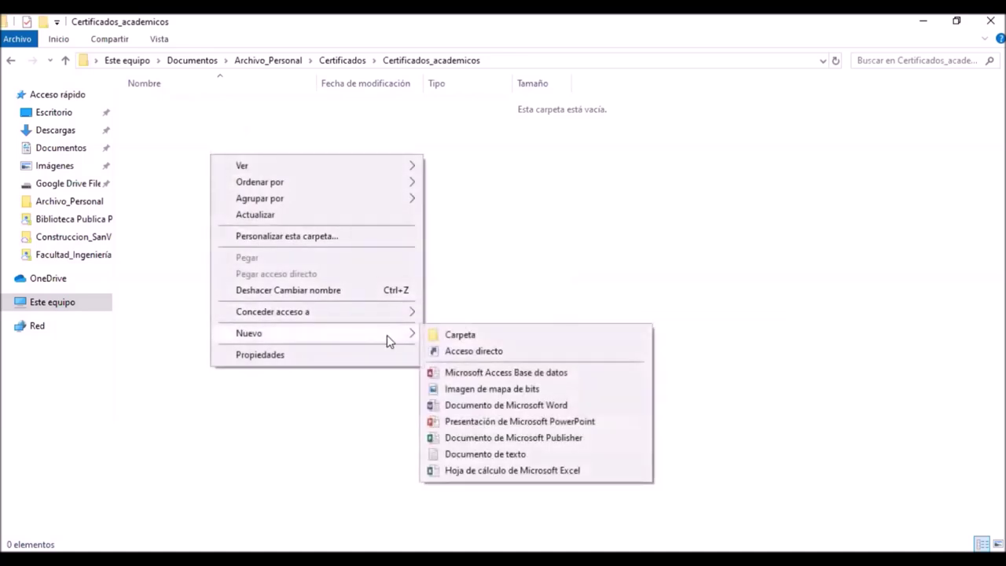
click(454, 336)
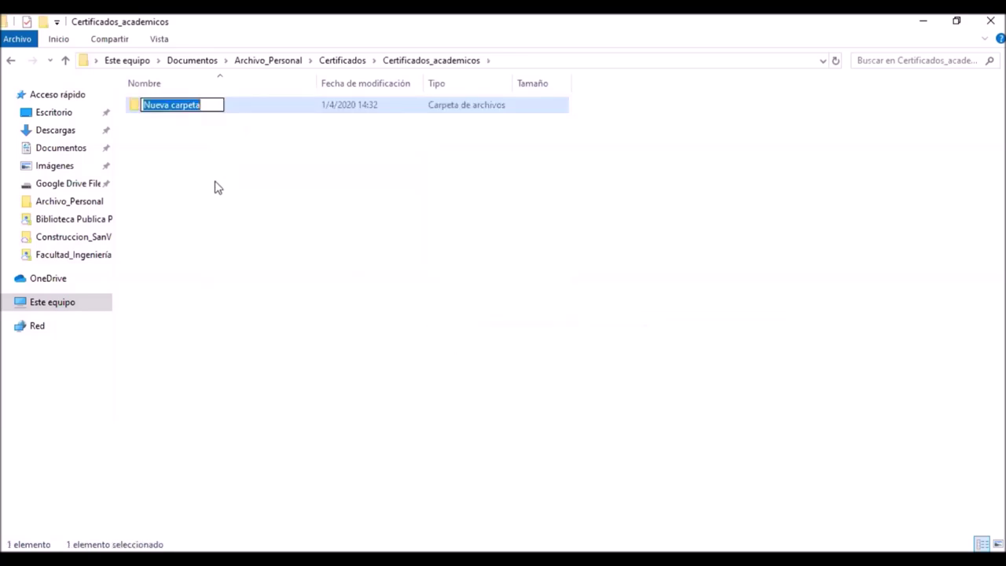
text(2019)
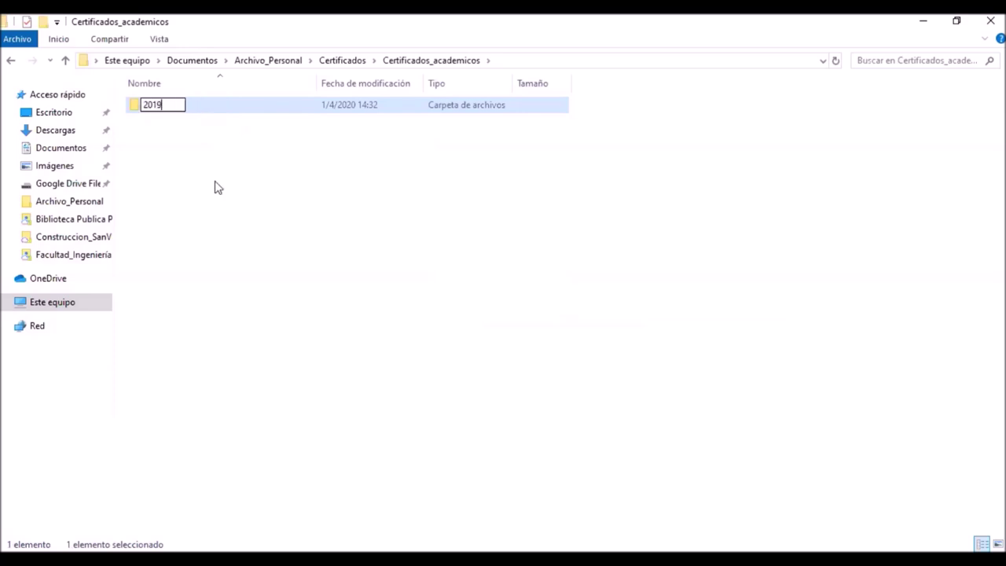
Step: Create another year folder named 2018 inside Certificados_academicos
right_click(208, 169)
mouse_move(332, 355)
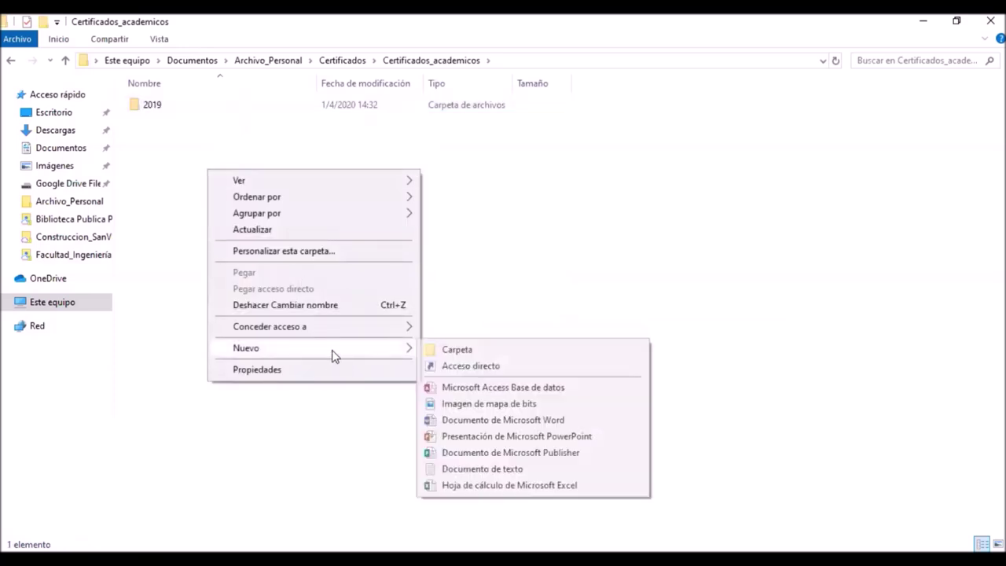
click(446, 349)
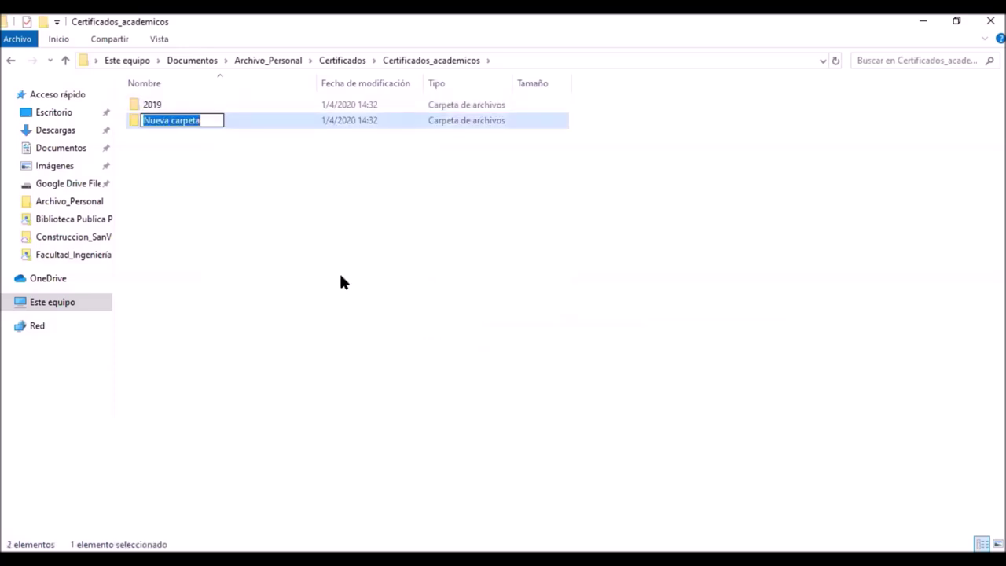
text(2018)
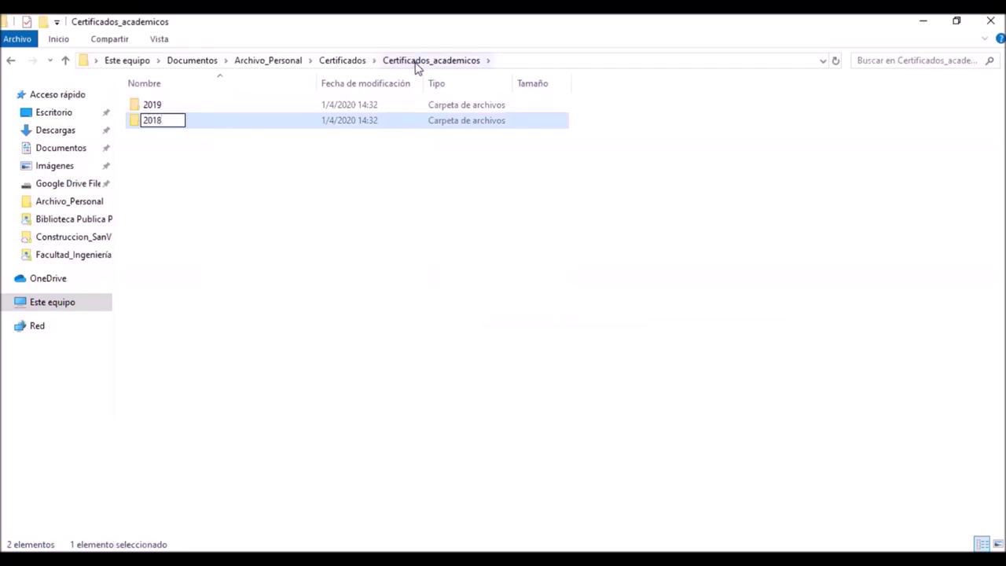
click(407, 267)
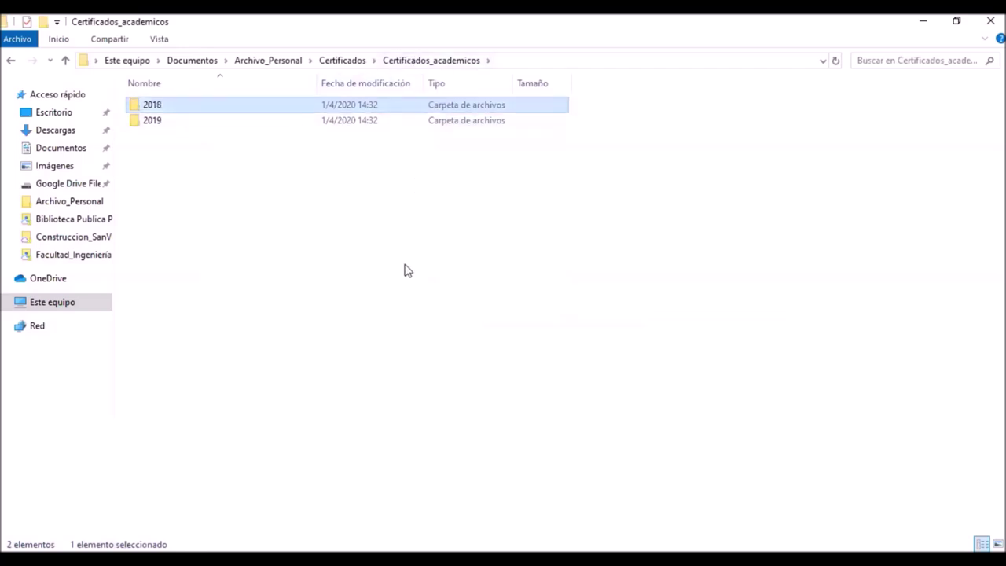
Step: Go to Certificados_laborales within Certificados and create year folders named 2018 and 2019 in it
click(342, 60)
double_click(220, 123)
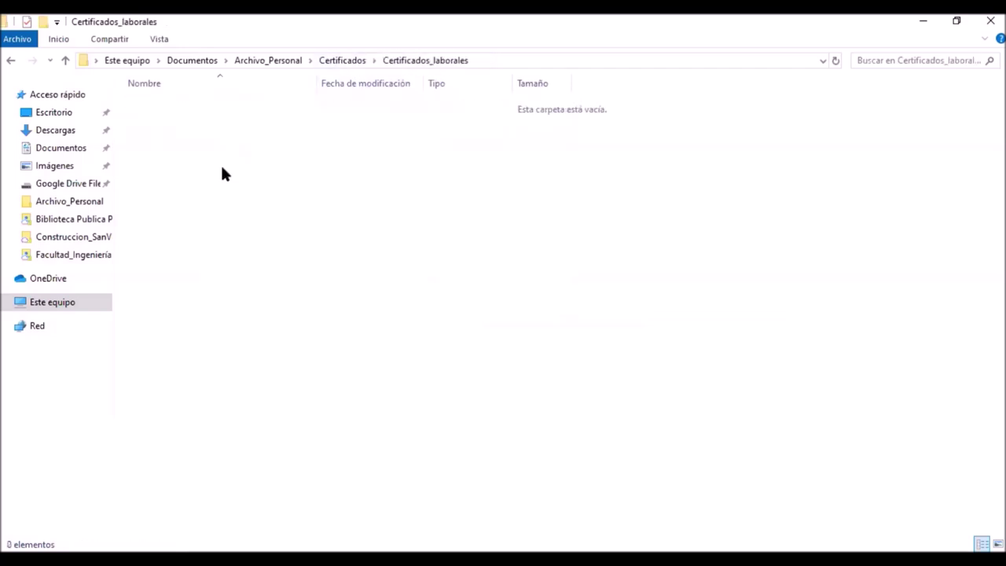
right_click(476, 346)
mouse_move(550, 311)
click(704, 308)
text(2019)
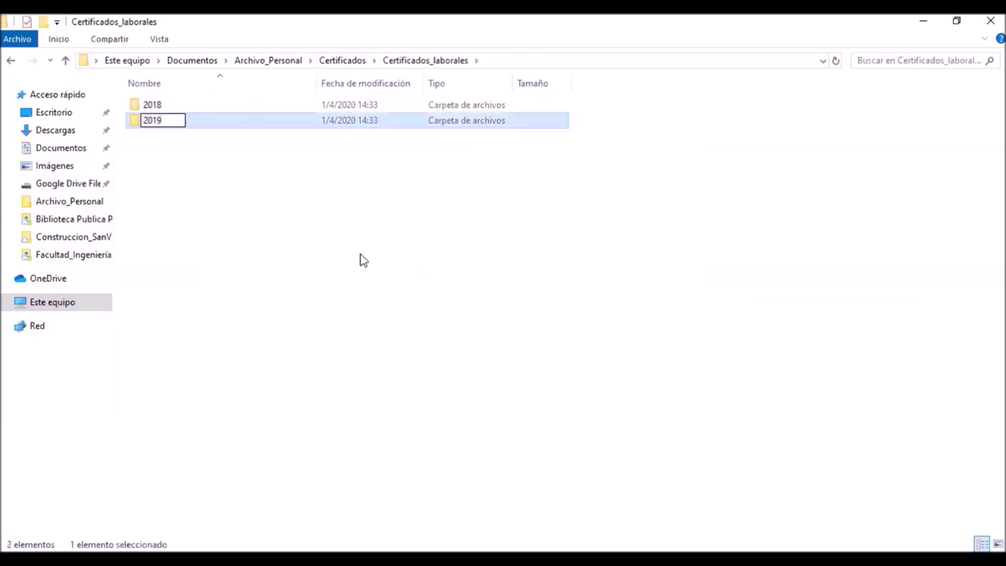
click(359, 260)
Step: Add a third year folder named 2020 inside Certificados_laborales
right_click(264, 224)
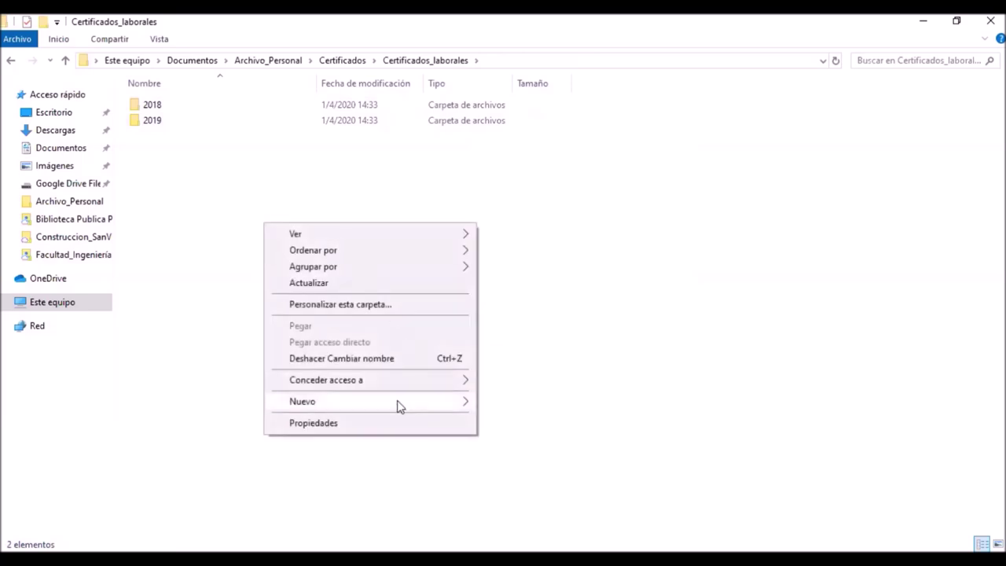
mouse_move(397, 407)
click(516, 406)
text(2020)
key(Return)
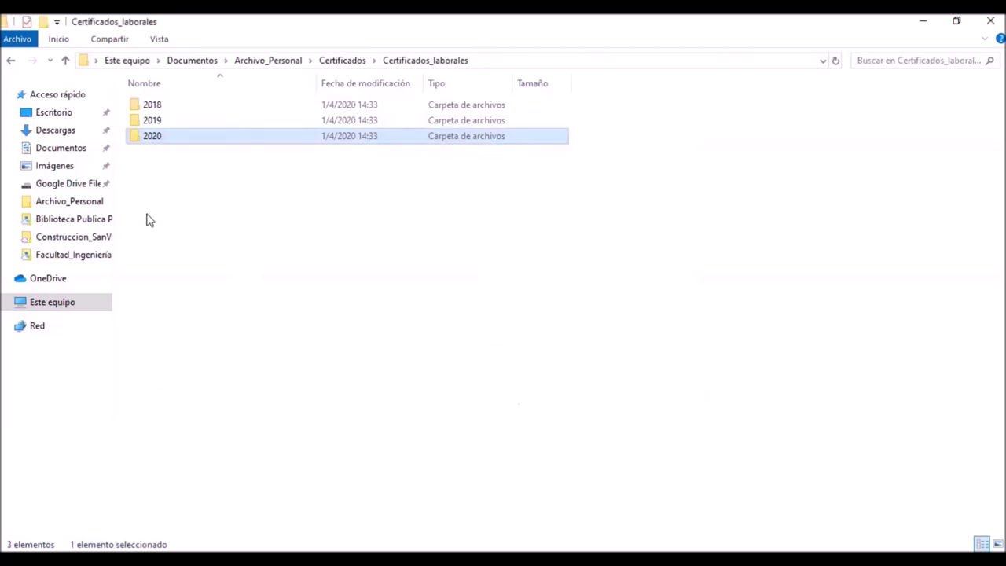
Step: Go back up to Documentos and create a folder named Documentos_apoyo beside Archivo_Personal
click(168, 108)
click(345, 62)
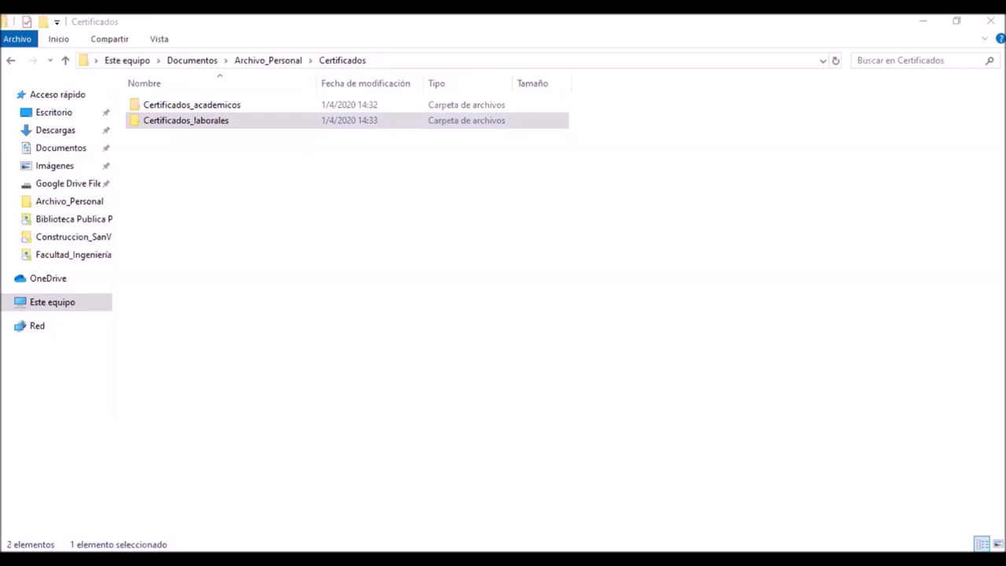
key(alt+Up)
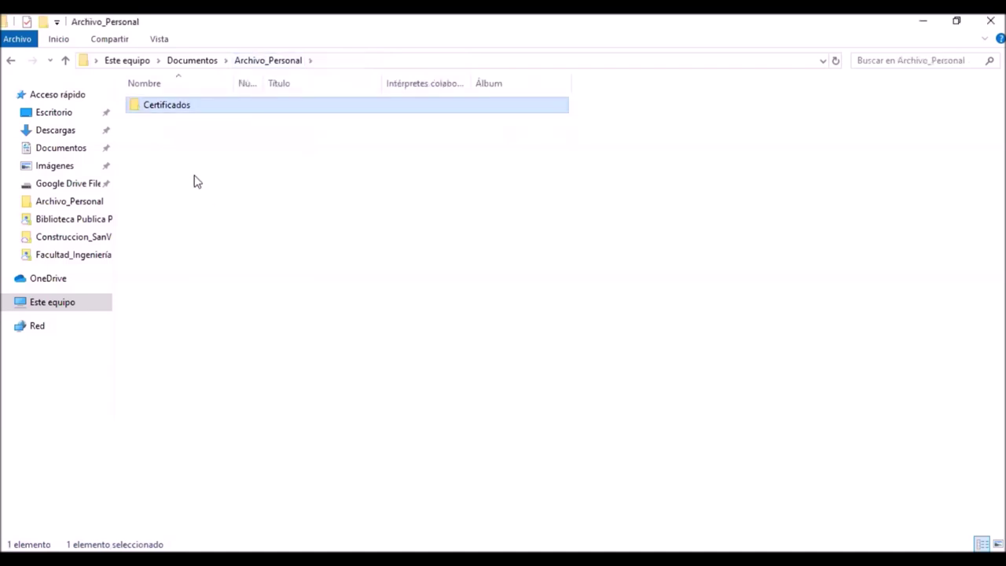
click(243, 69)
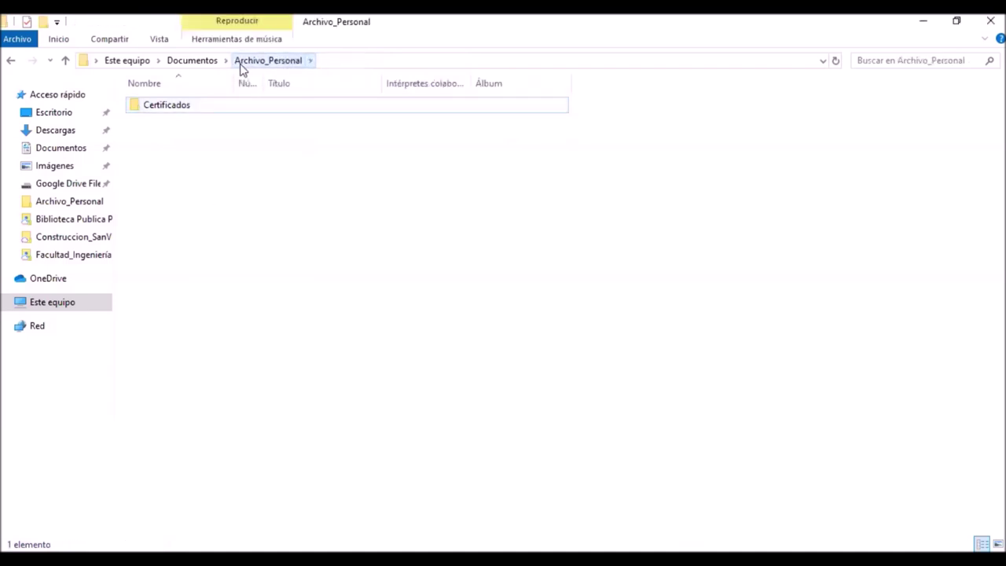
click(206, 66)
right_click(192, 218)
mouse_move(331, 398)
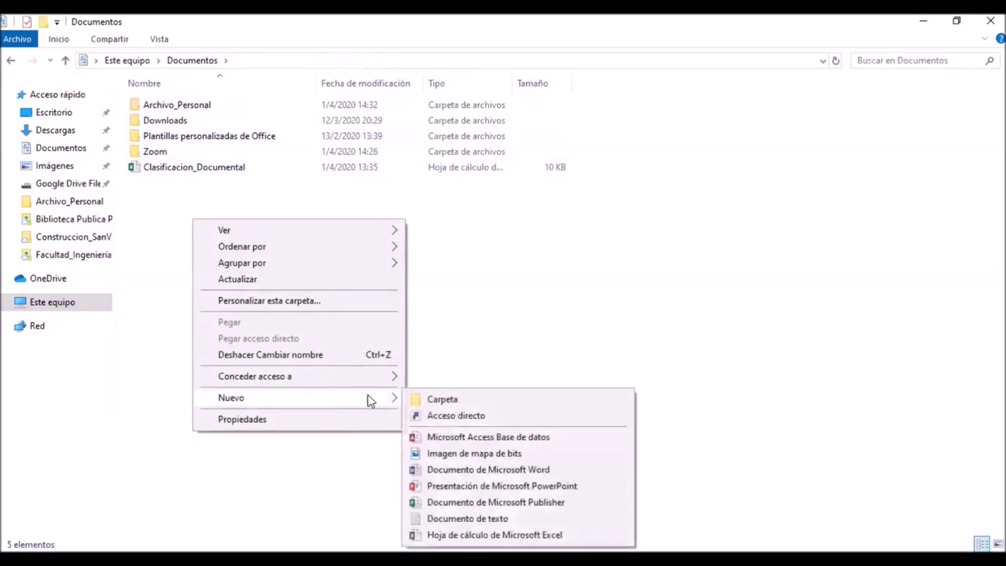
click(440, 399)
text(Doc)
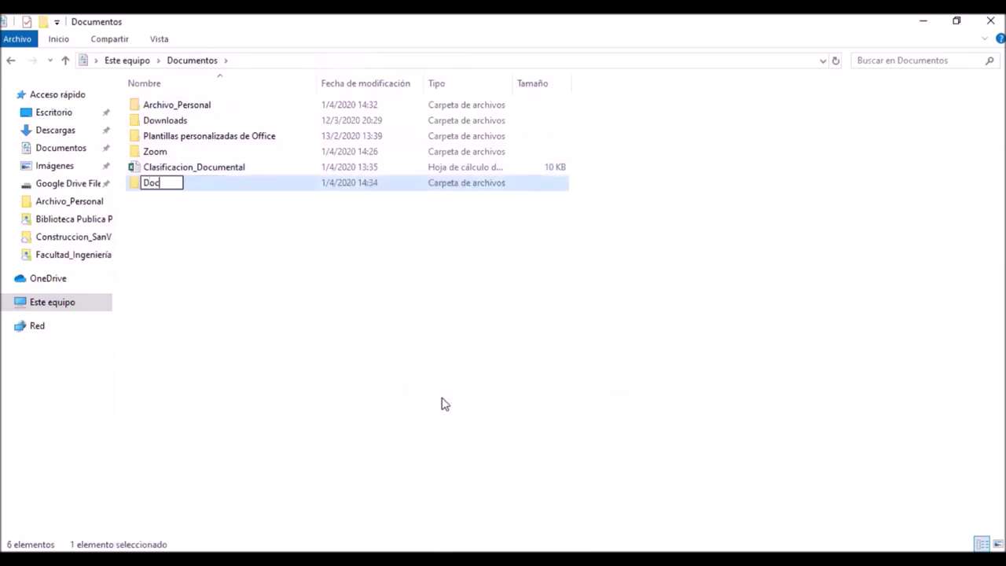
text(umentos_apoyo)
key(Return)
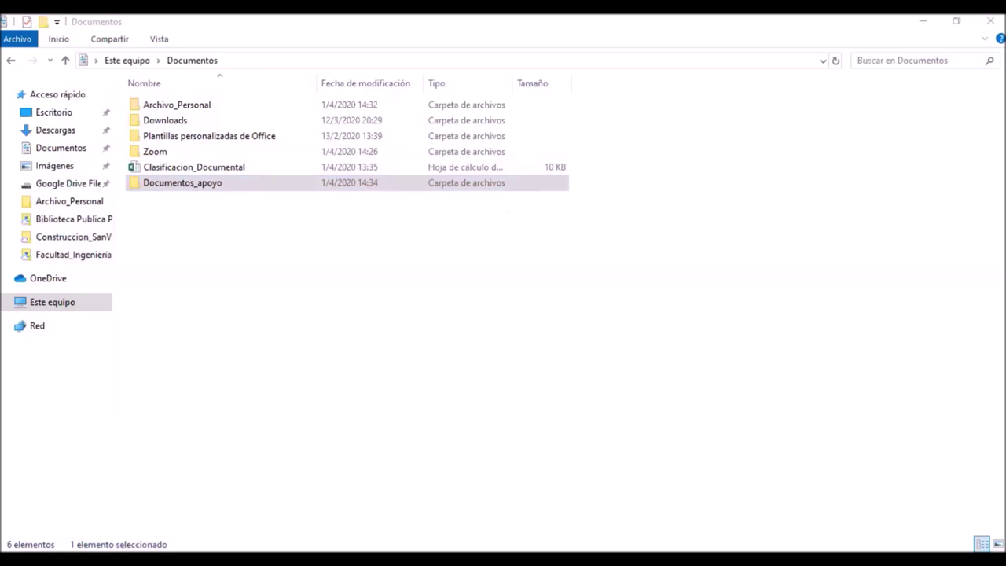
Step: Go to the 2019 folder of Certificados_academicos, under Archivo_Personal and Certificados, and paste the copied PDF certificate there
double_click(185, 104)
double_click(207, 109)
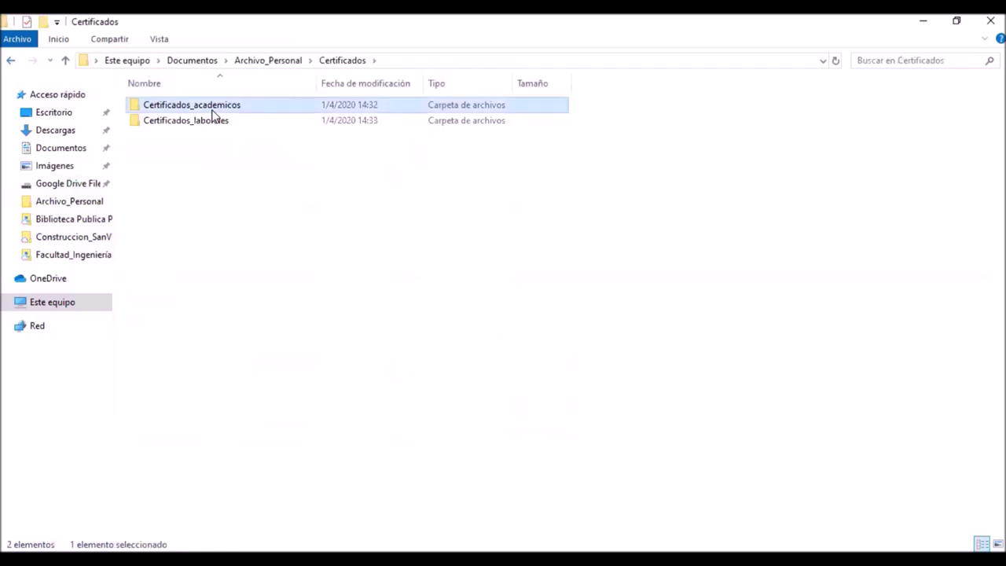
double_click(220, 108)
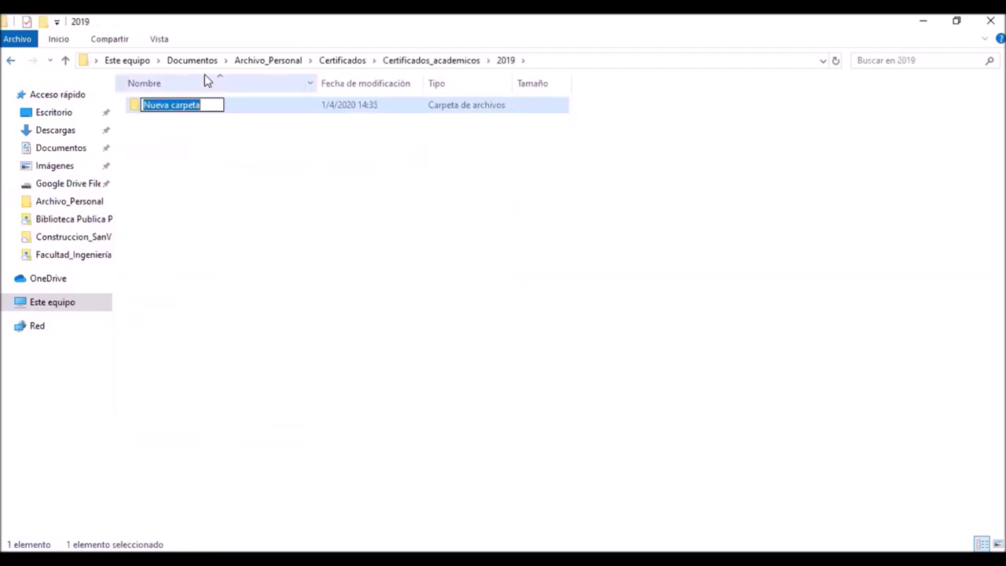
right_click(197, 196)
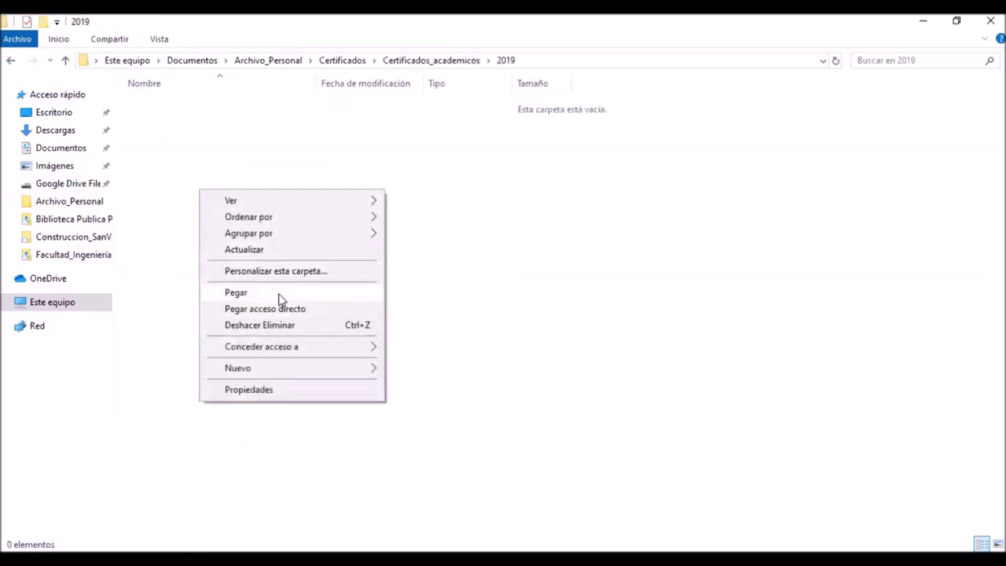
click(278, 295)
Step: Name the pasted PDF certificate COBAES_2019
click(179, 111)
click(177, 105)
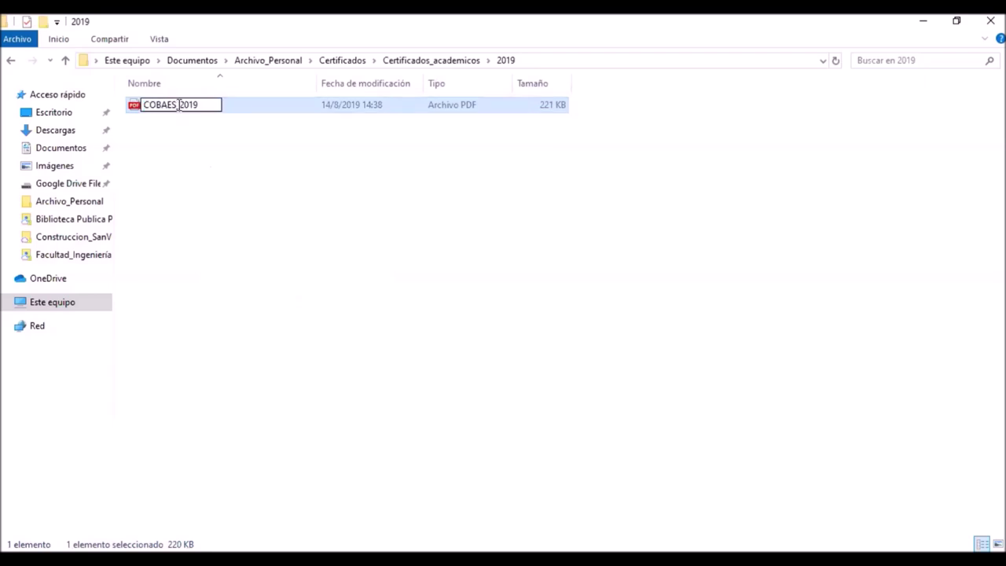
key(Return)
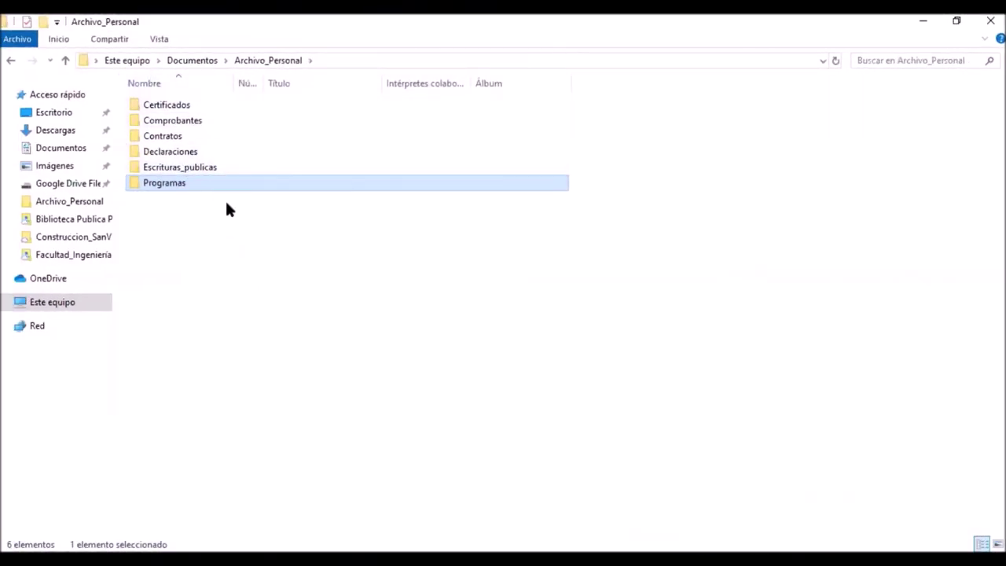
Step: Review the contents of Contratos, Declaraciones and Programas, down to the 2019 folder of Programas_fiestas_amigos, and return to Archivo_Personal
double_click(184, 141)
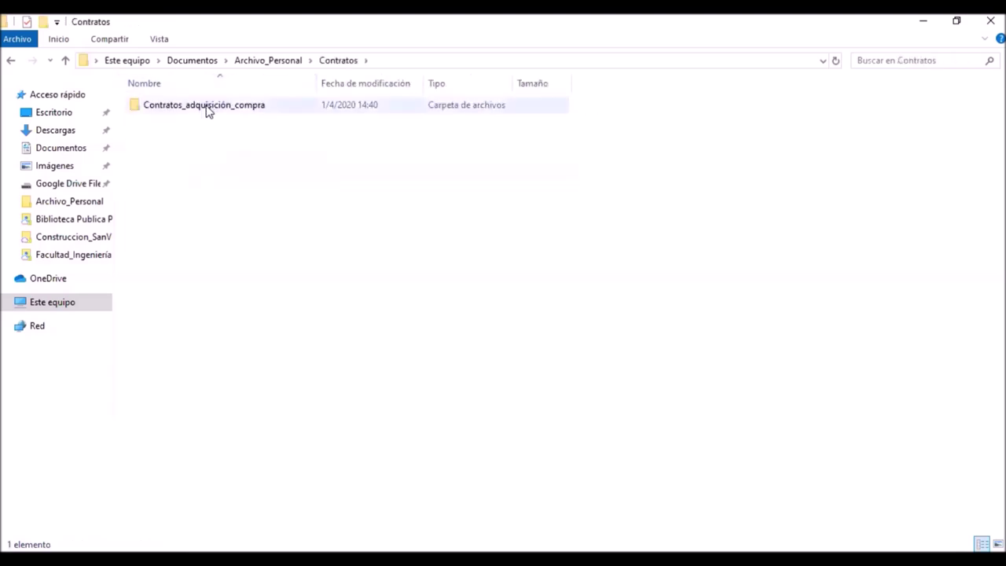
click(11, 61)
double_click(175, 149)
click(11, 62)
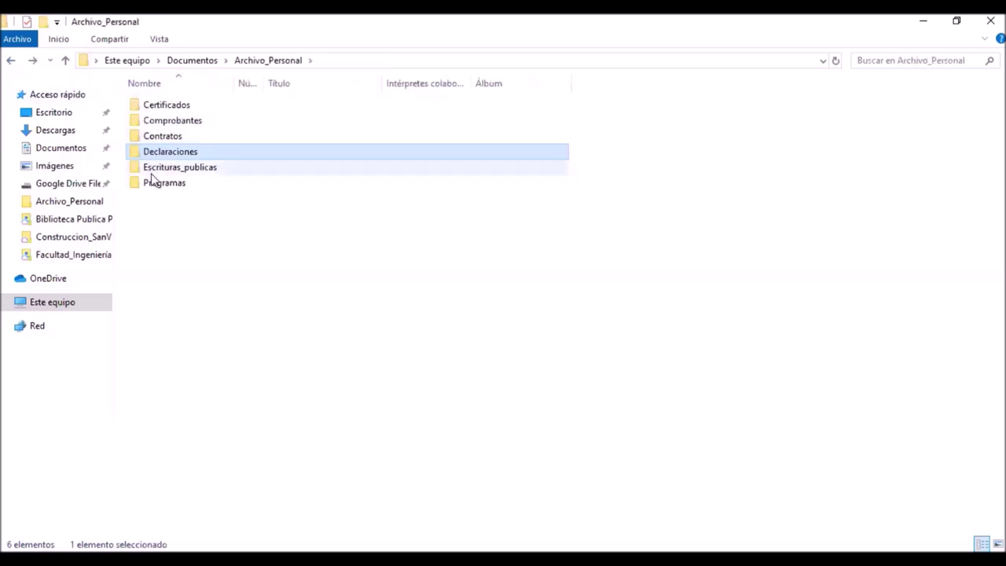
double_click(180, 184)
click(192, 111)
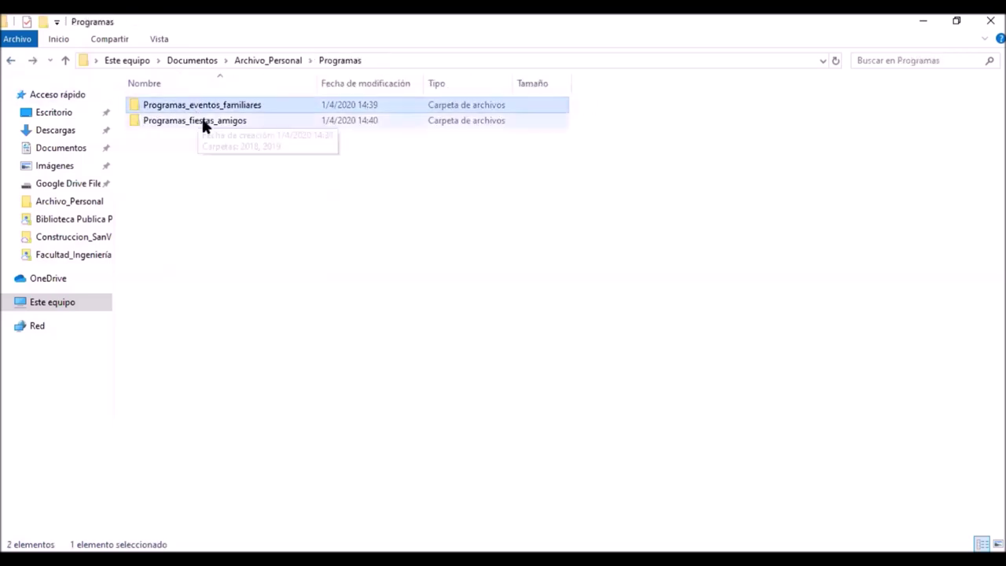
double_click(202, 121)
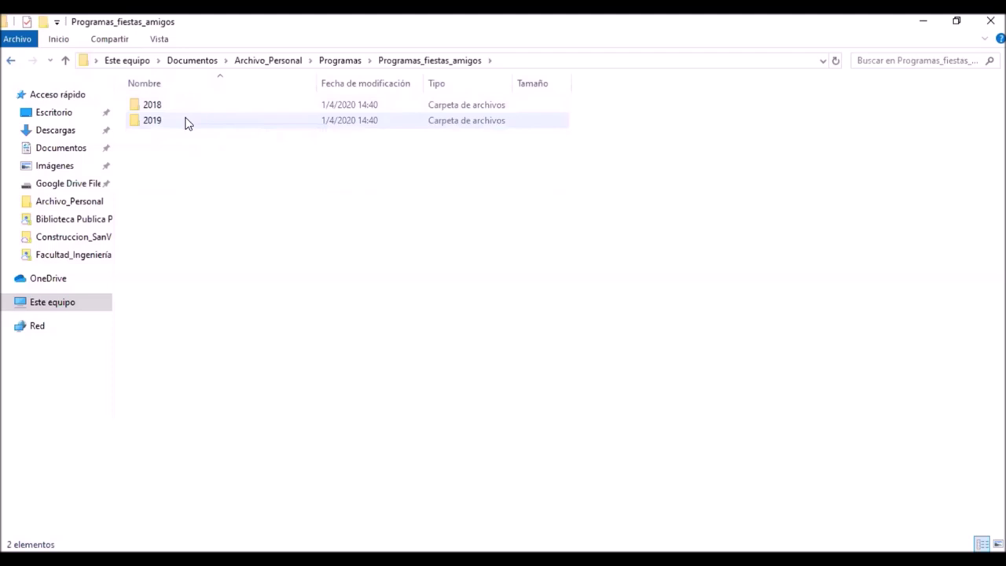
double_click(170, 119)
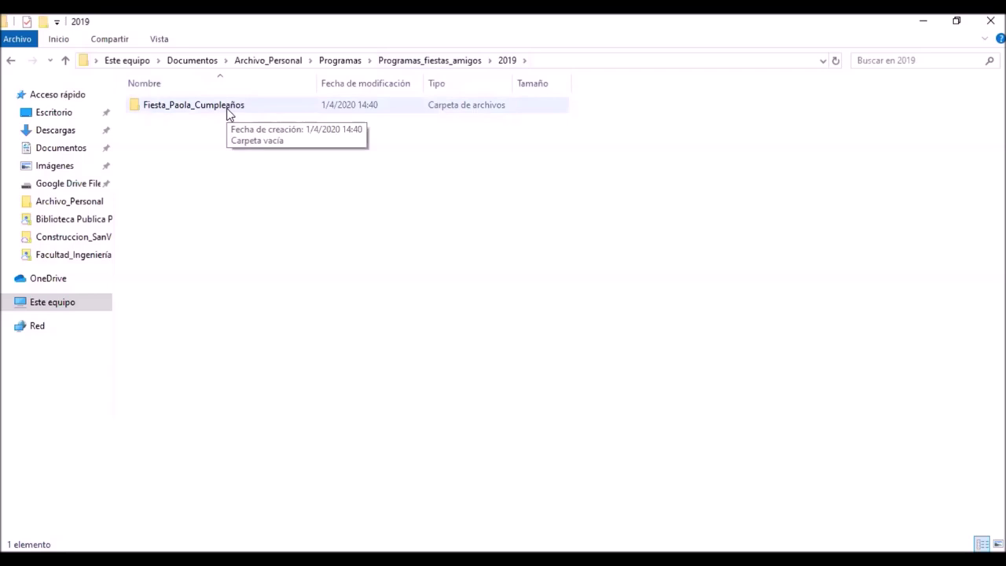
click(268, 61)
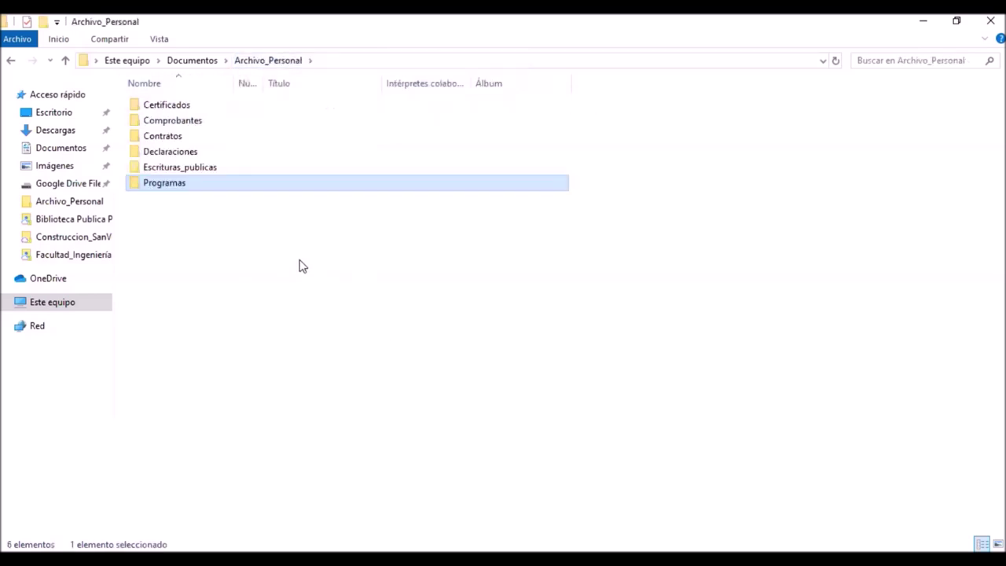